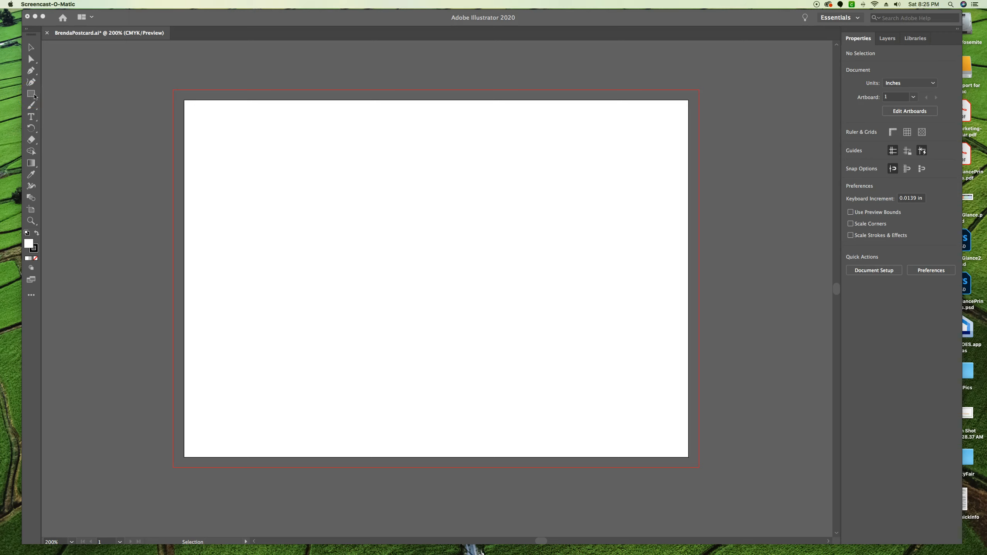
# Draw a tall rectangle about 0.61 in wide and 2.36 in high mid-artboard, and shift it slightly right and down
pyautogui.click(37, 98)
pyautogui.moveTo(38, 100); pyautogui.dragTo(85, 94)
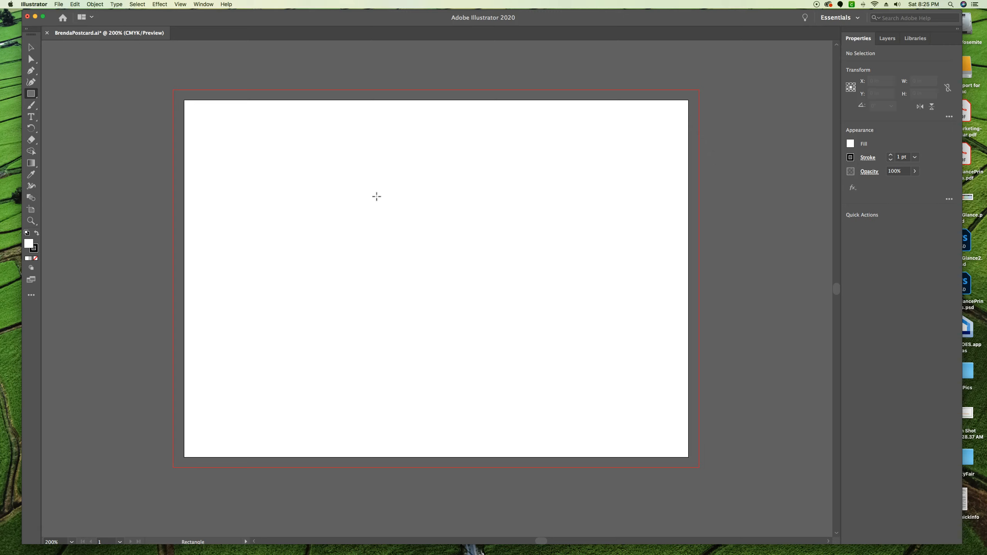
pyautogui.moveTo(376, 195); pyautogui.dragTo(438, 397)
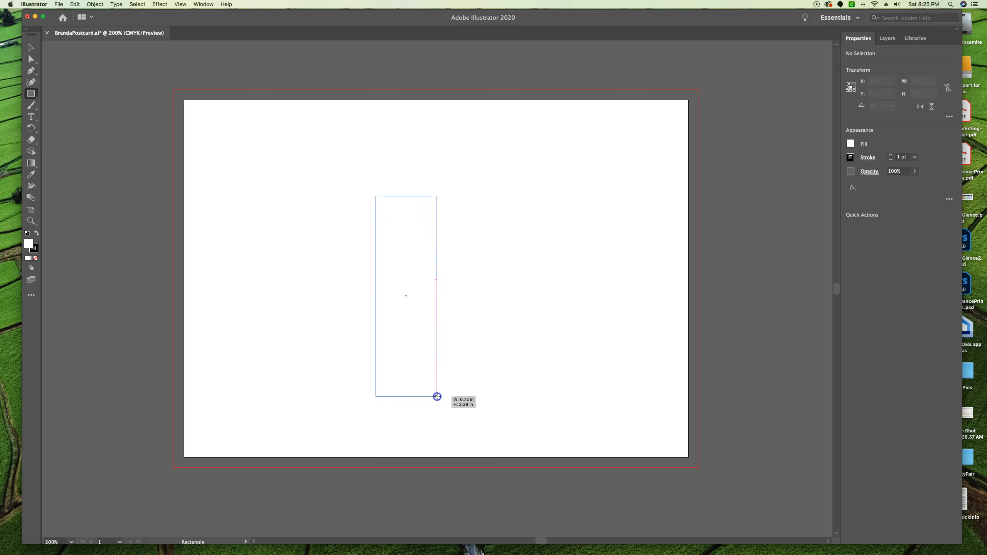
pyautogui.moveTo(437, 397)
pyautogui.mouseDown()
pyautogui.moveTo(454, 396)
pyautogui.moveTo(465, 359)
pyautogui.moveTo(459, 265)
pyautogui.moveTo(463, 395)
pyautogui.moveTo(445, 397)
pyautogui.moveTo(482, 396)
pyautogui.moveTo(412, 394)
pyautogui.moveTo(455, 395)
pyautogui.moveTo(427, 395)
pyautogui.mouseUp()
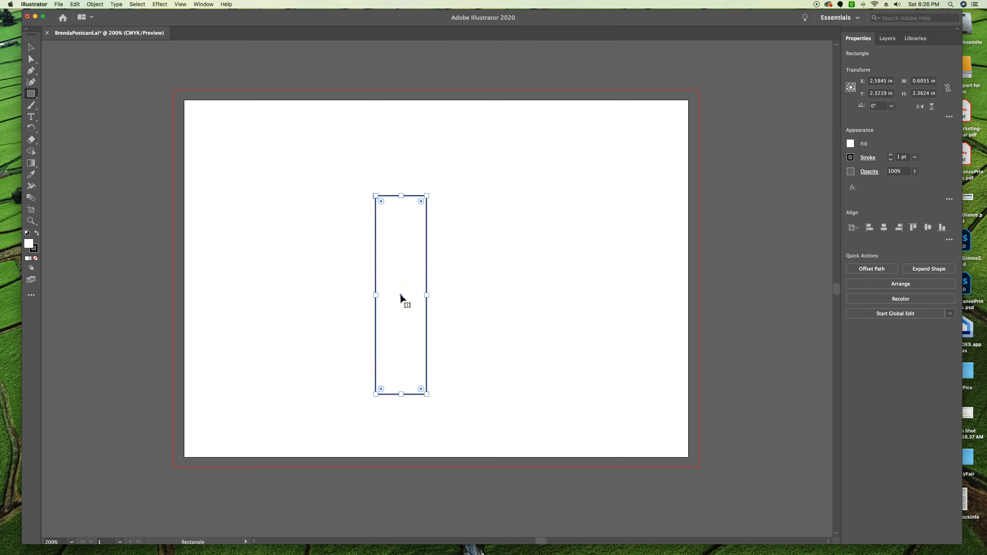
pyautogui.moveTo(400, 295); pyautogui.dragTo(403, 314)
pyautogui.moveTo(401, 296); pyautogui.dragTo(434, 311)
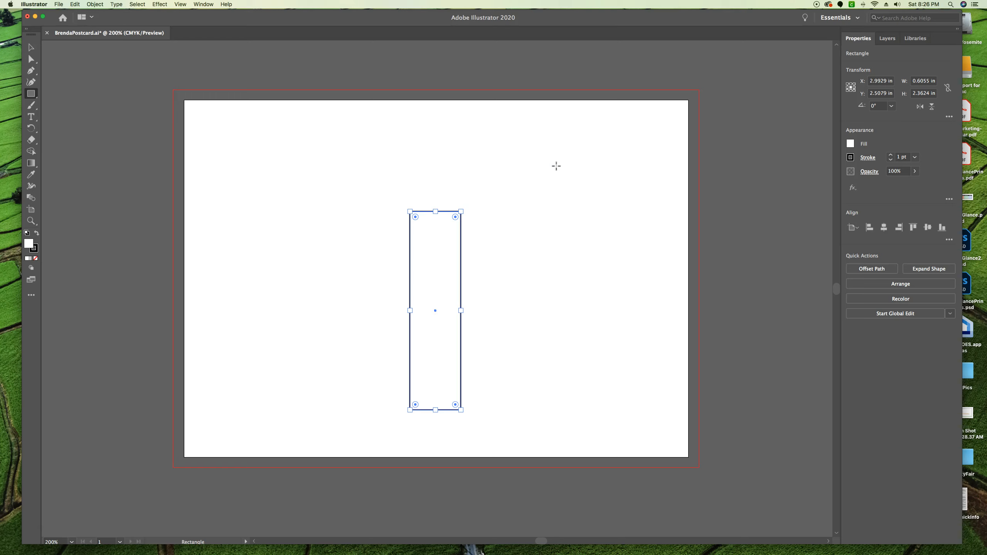
# Create a second rectangle exactly 1 in wide and 0.1 in high, above and to the right of the tall rectangle
pyautogui.click(535, 169)
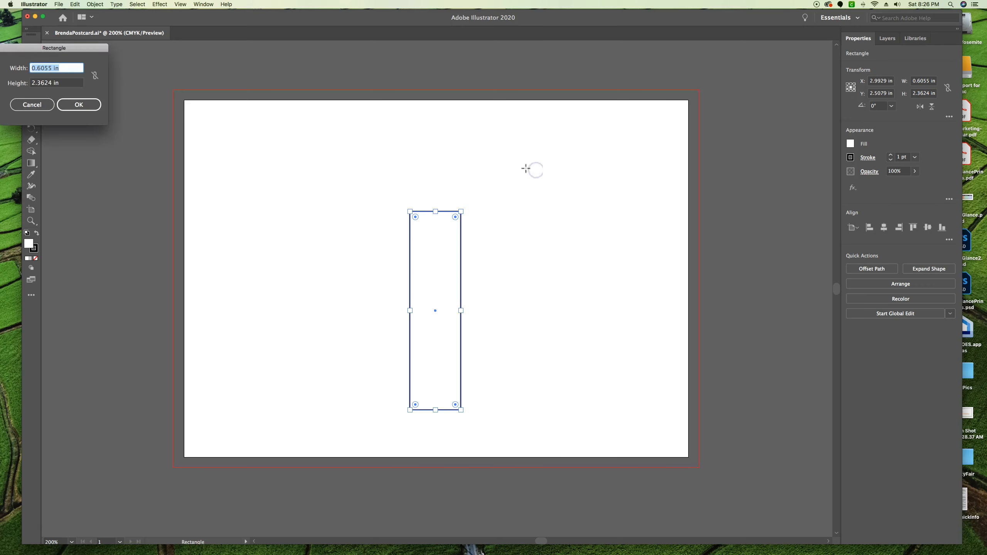
pyautogui.moveTo(94, 47); pyautogui.dragTo(580, 267)
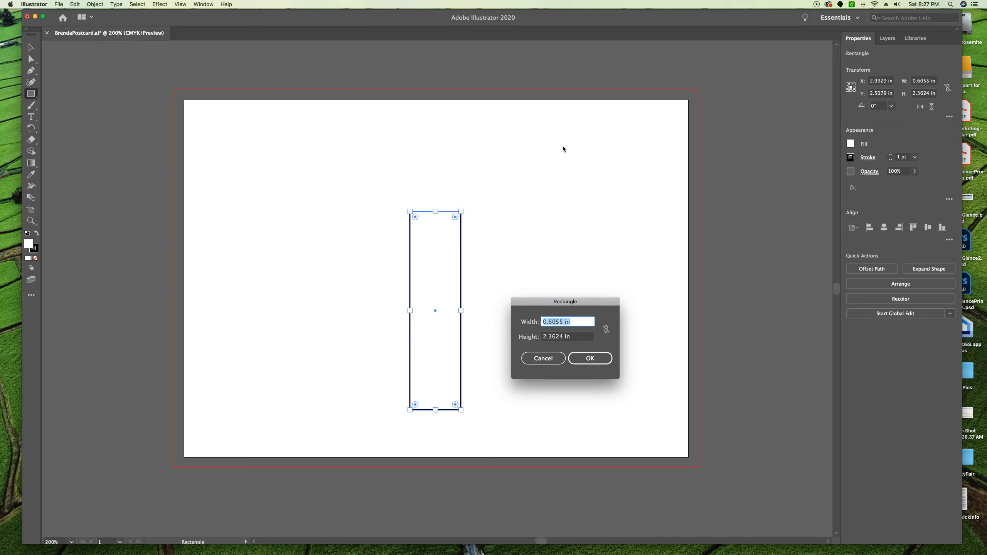
pyautogui.write('1')
pyautogui.press('Tab')
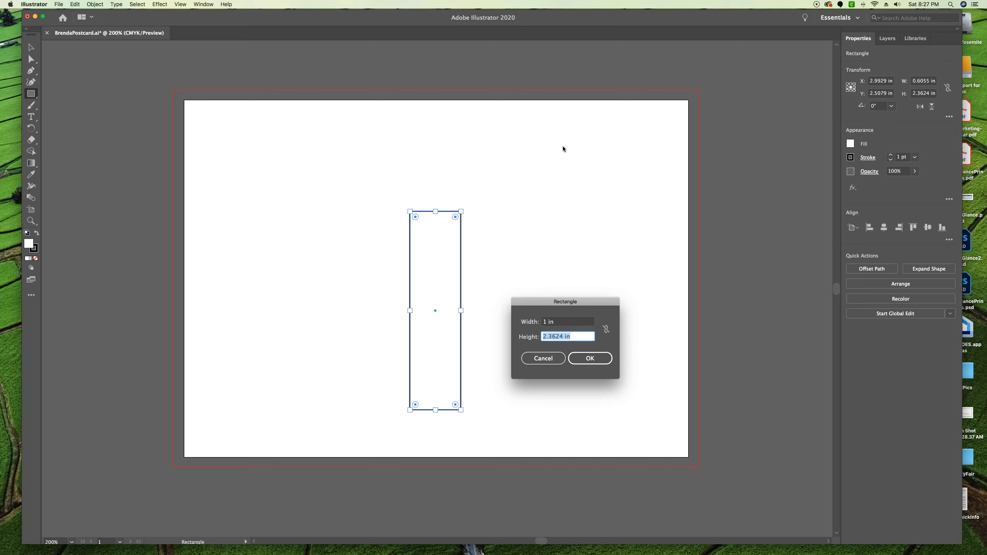
pyautogui.write('0.1')
pyautogui.press('Tab')
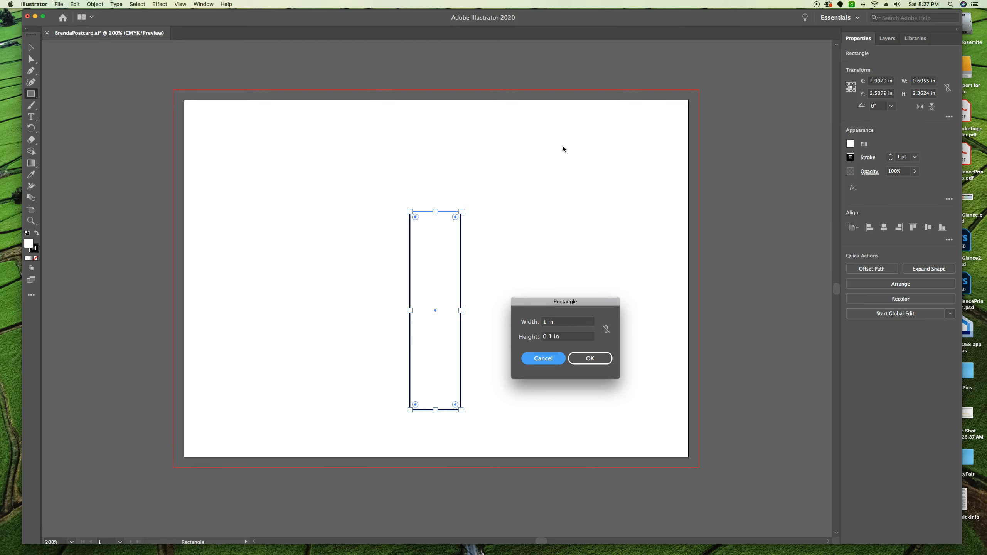
pyautogui.click(592, 359)
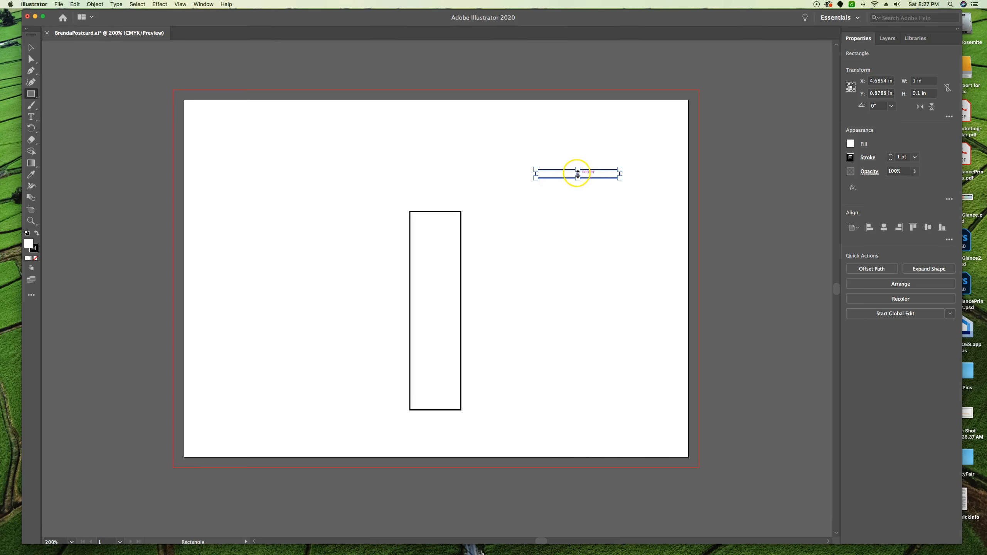
# Move the thin 1 in wide rectangle to just below the tall rectangle, centred horizontally on it
pyautogui.press('super+equal')
pyautogui.press('super+equal')
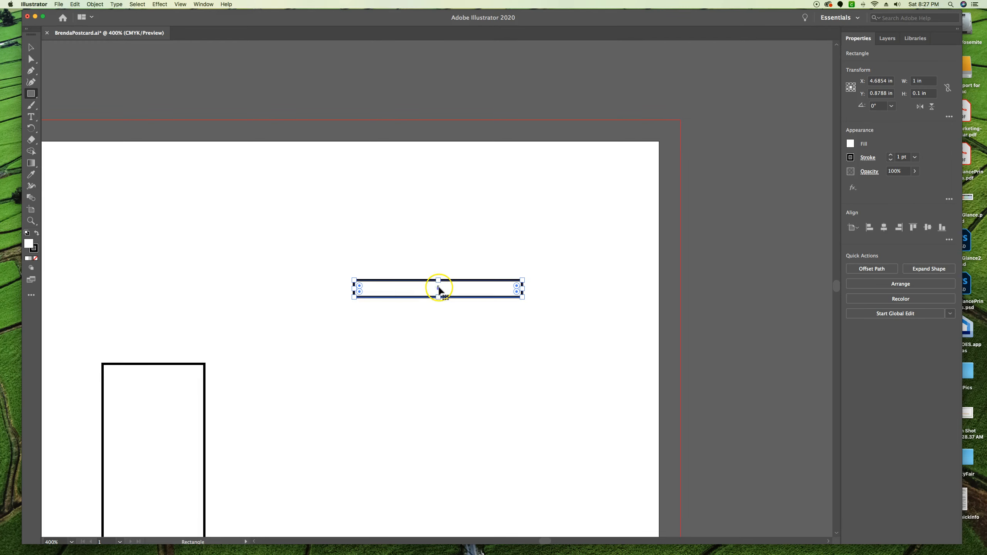
pyautogui.moveTo(438, 290); pyautogui.dragTo(389, 398)
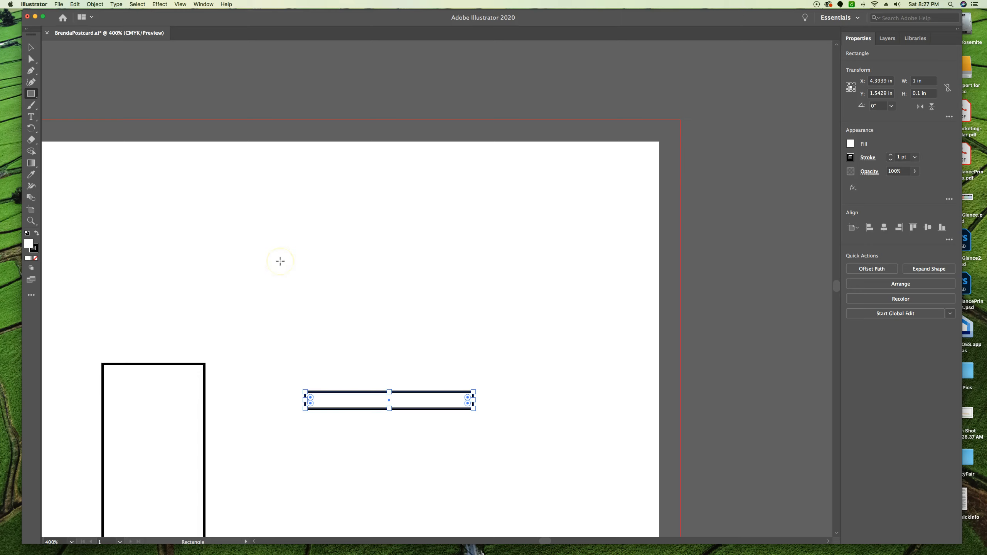
pyautogui.press('super+minus')
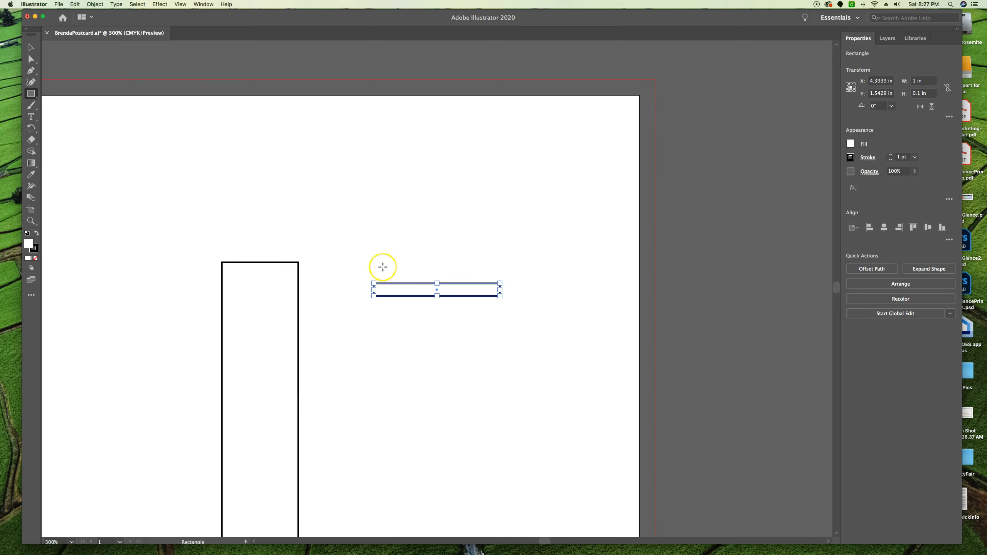
pyautogui.moveTo(432, 291); pyautogui.dragTo(376, 473)
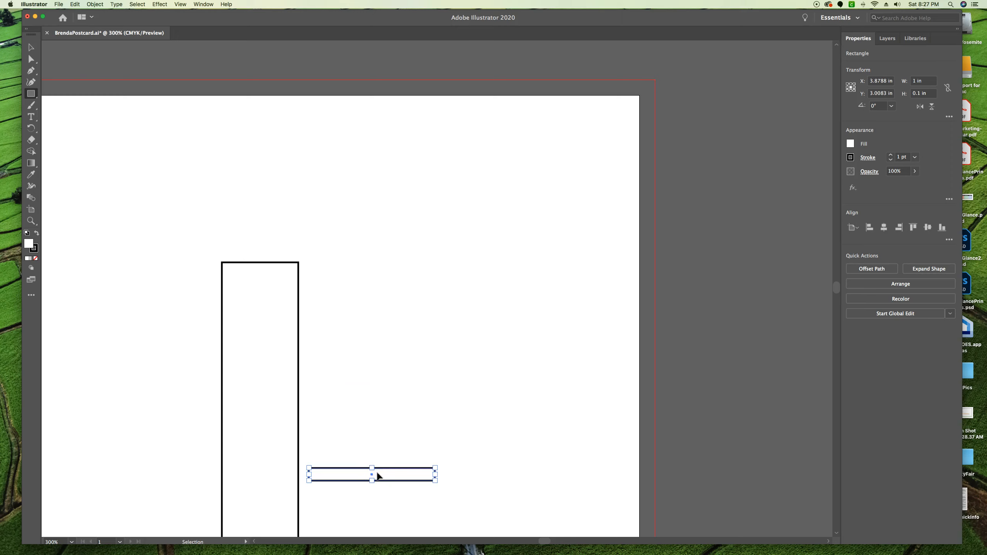
pyautogui.press('super+minus')
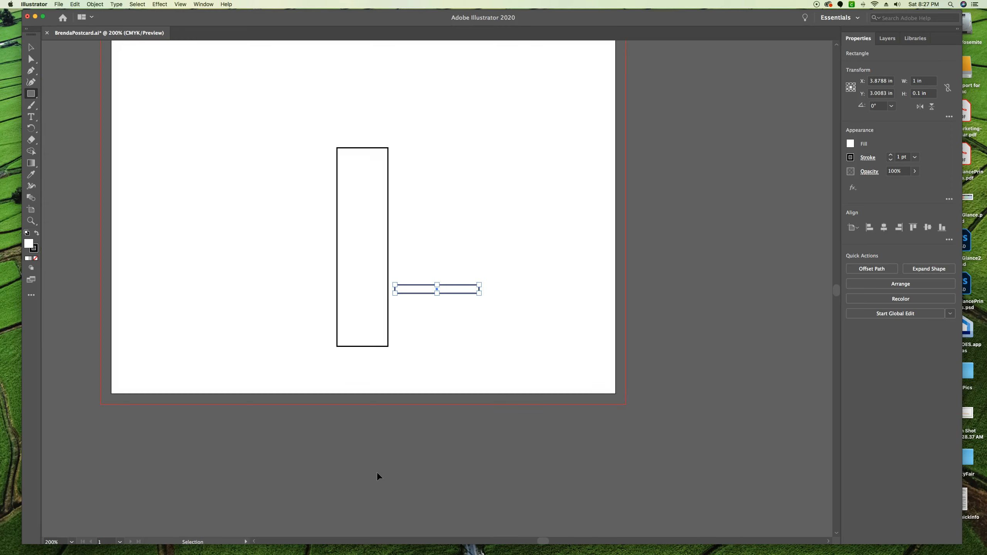
pyautogui.press('super+minus')
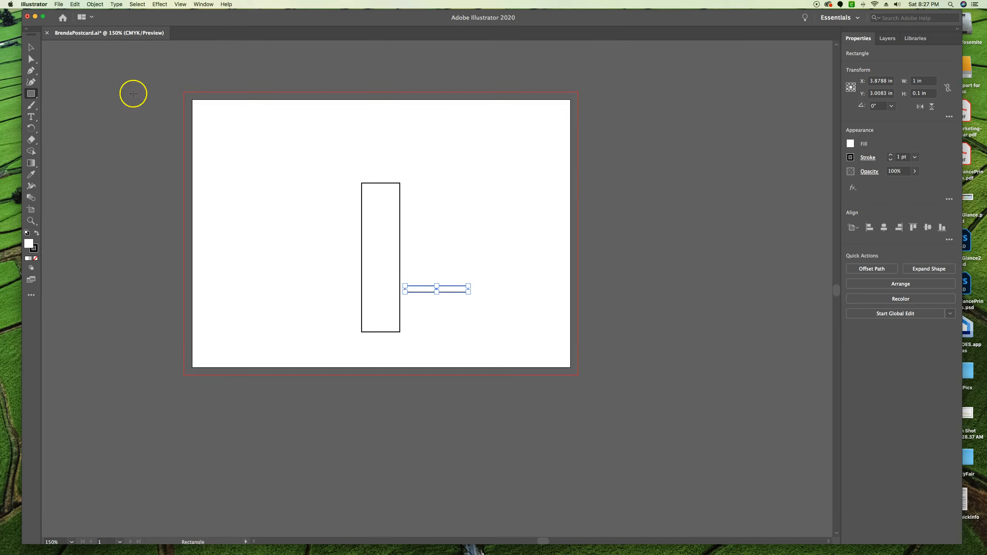
pyautogui.click(33, 48)
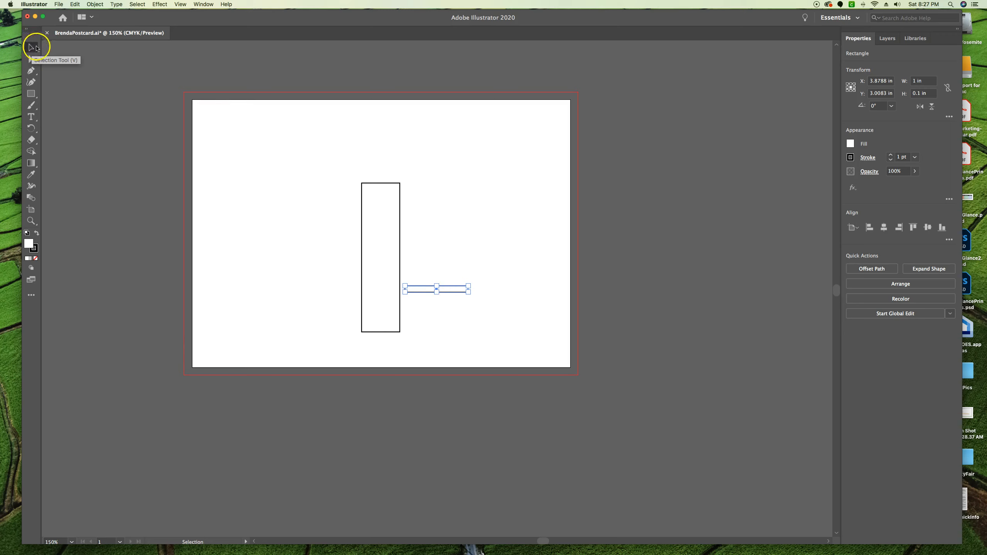
pyautogui.click(447, 292)
pyautogui.moveTo(448, 292); pyautogui.dragTo(392, 349)
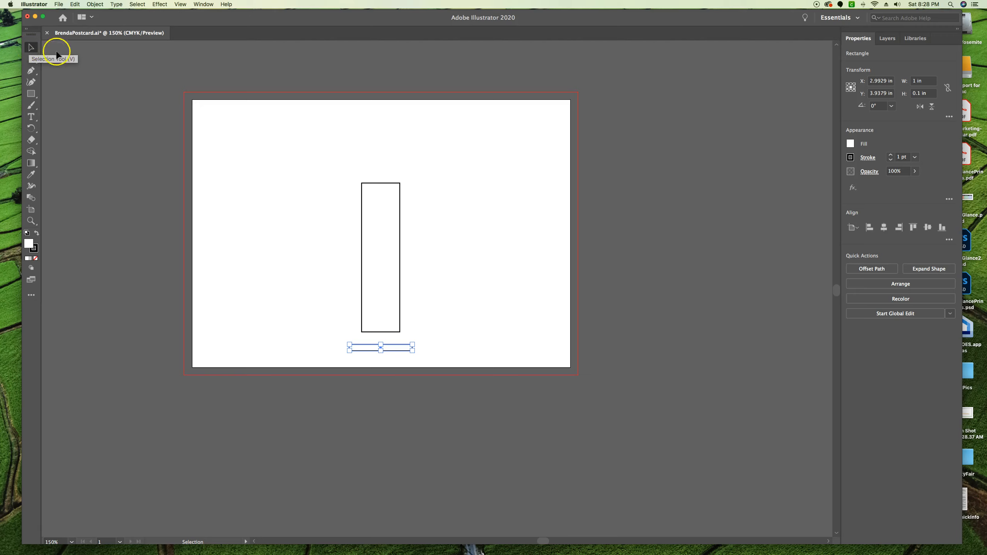
# Stretch the tall rectangle symmetrically about its centre to a height of about 3 in
pyautogui.click(387, 184)
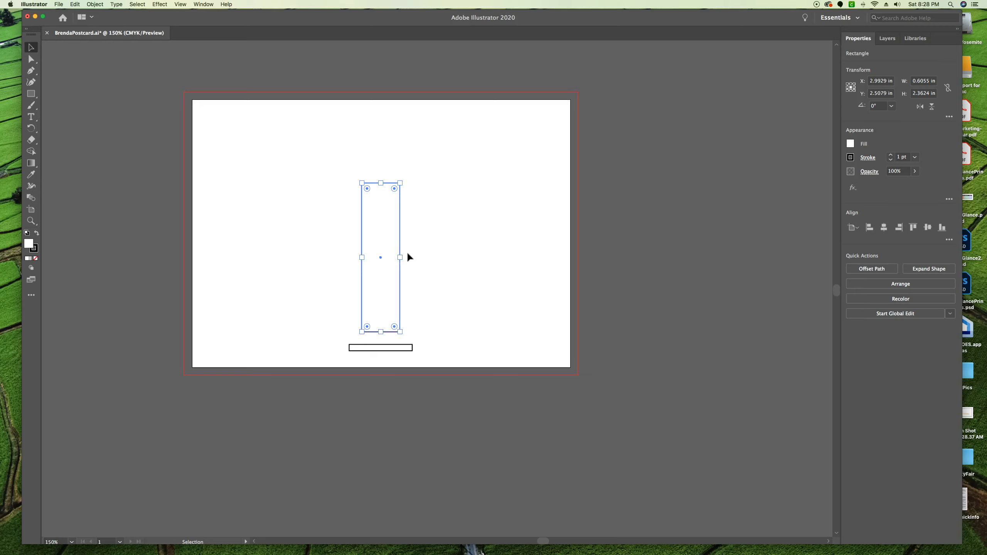
pyautogui.hscroll(-1, 435, 211)
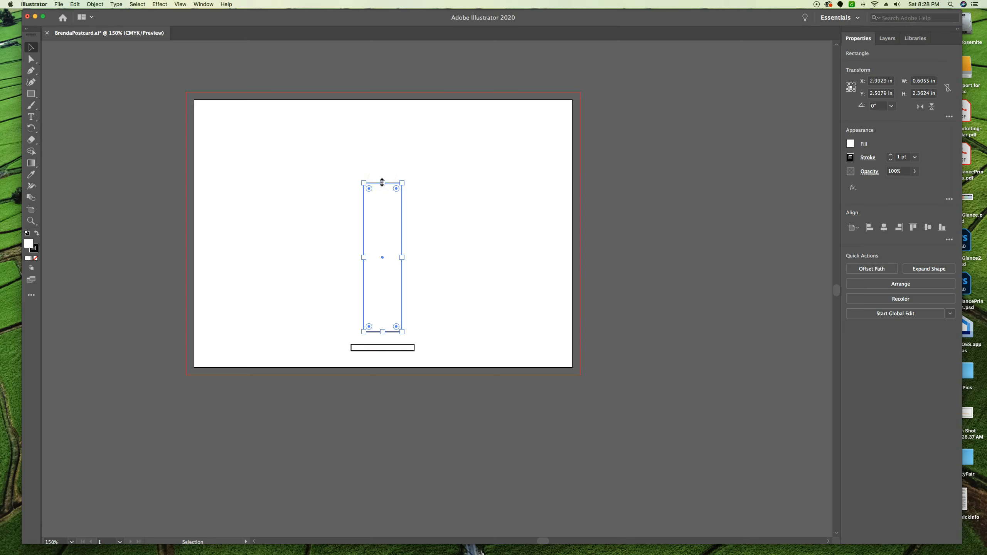
pyautogui.moveTo(383, 182)
pyautogui.mouseDown()
pyautogui.moveTo(383, 144)
pyautogui.moveTo(383, 164)
pyautogui.mouseUp()
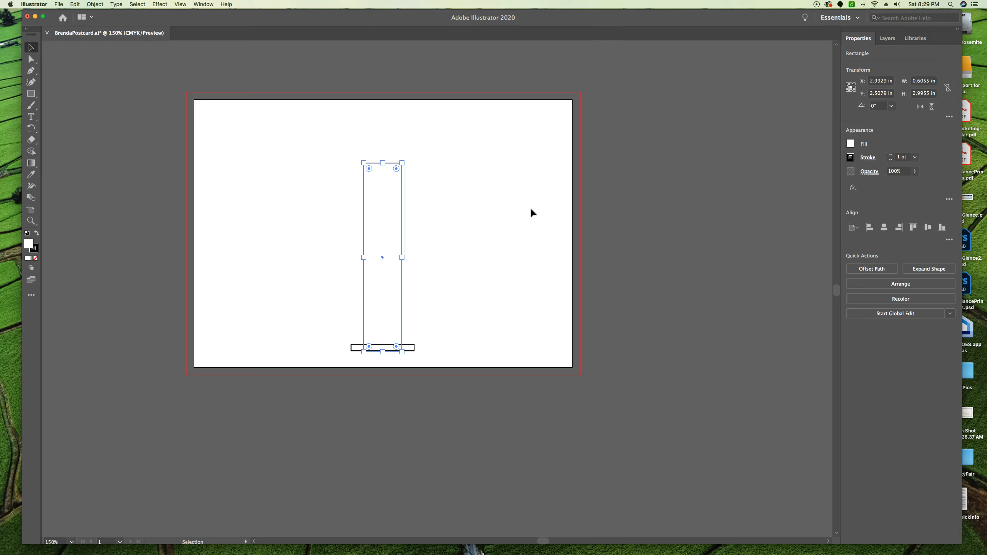
# Rotate the tall rectangle to 270° so that it lies horizontally across the artboard
pyautogui.click(404, 156)
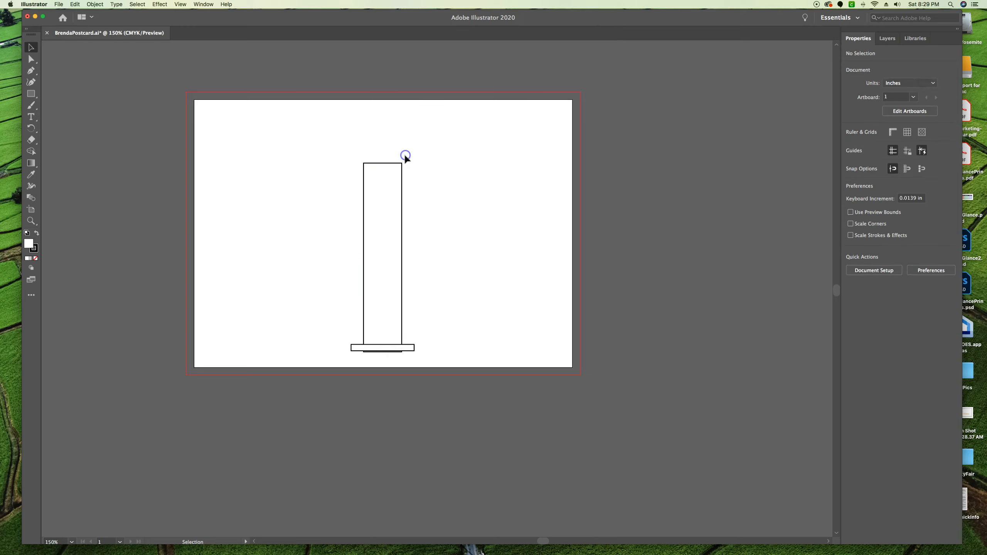
pyautogui.click(391, 169)
pyautogui.moveTo(406, 156); pyautogui.dragTo(471, 282)
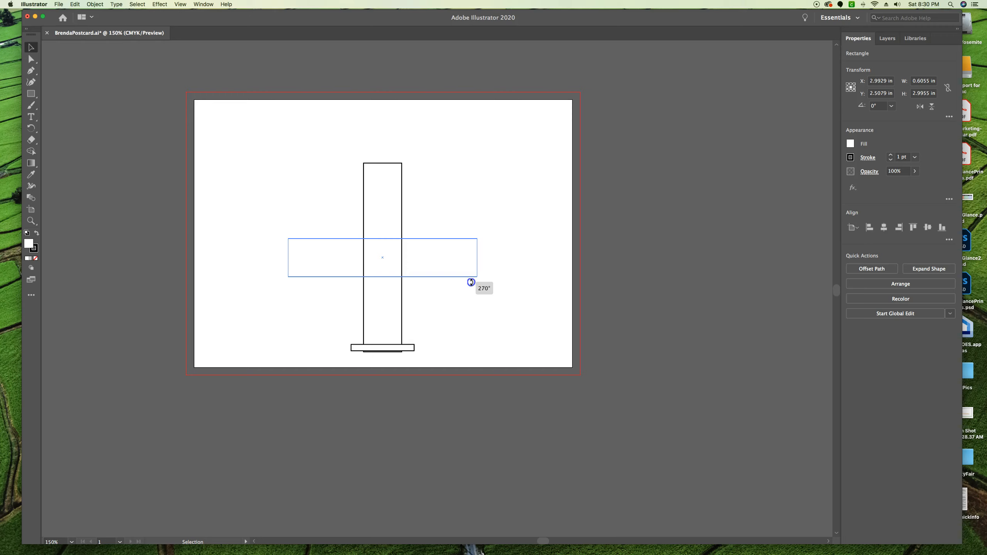
pyautogui.moveTo(471, 282); pyautogui.dragTo(471, 282)
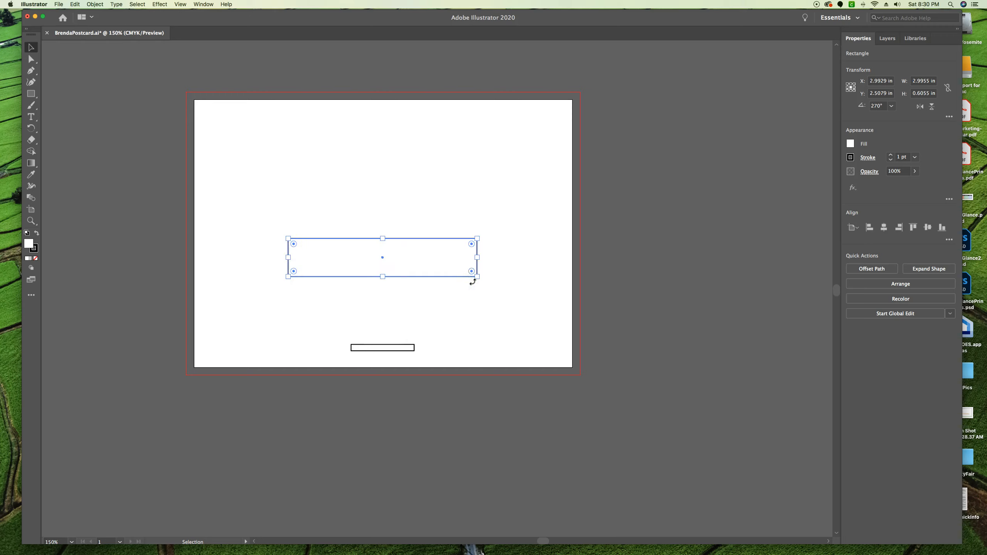
pyautogui.click(467, 280)
# Set the large rectangle's width to 3 in and its height to 0.75 in, with proportions unlinked
pyautogui.click(947, 88)
pyautogui.click(948, 89)
pyautogui.click(947, 88)
pyautogui.click(929, 81)
pyautogui.write('3')
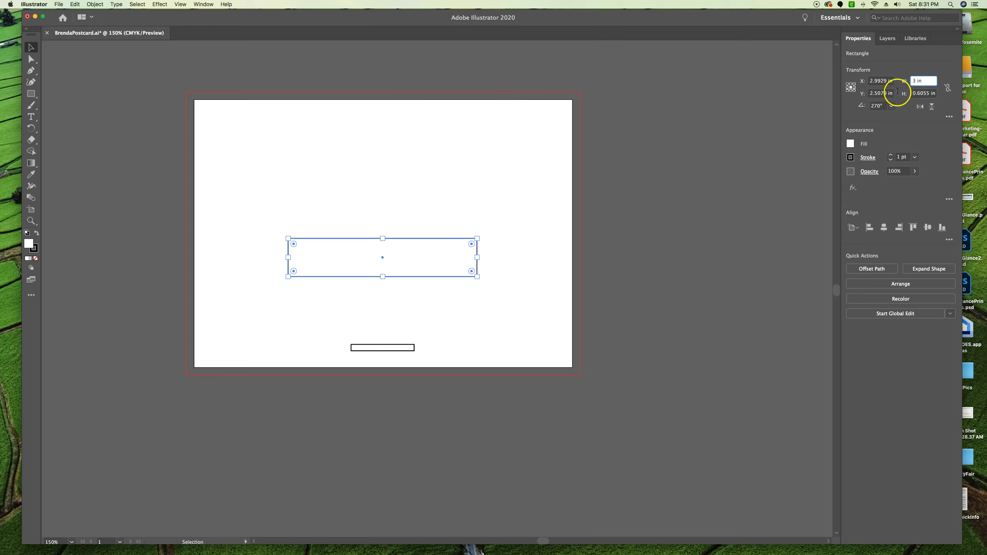
pyautogui.click(926, 93)
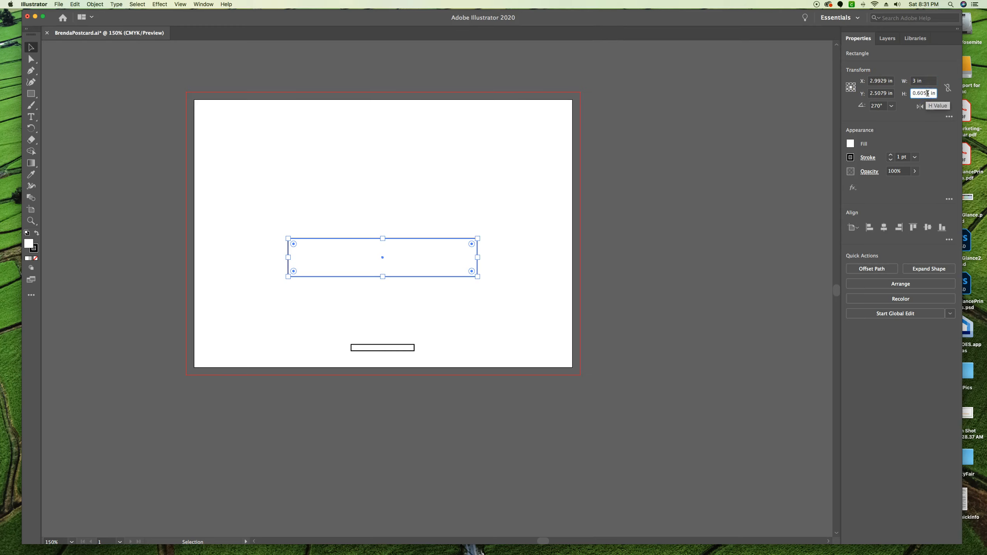
pyautogui.click(906, 95)
pyautogui.write('.75 in')
pyautogui.press('Return')
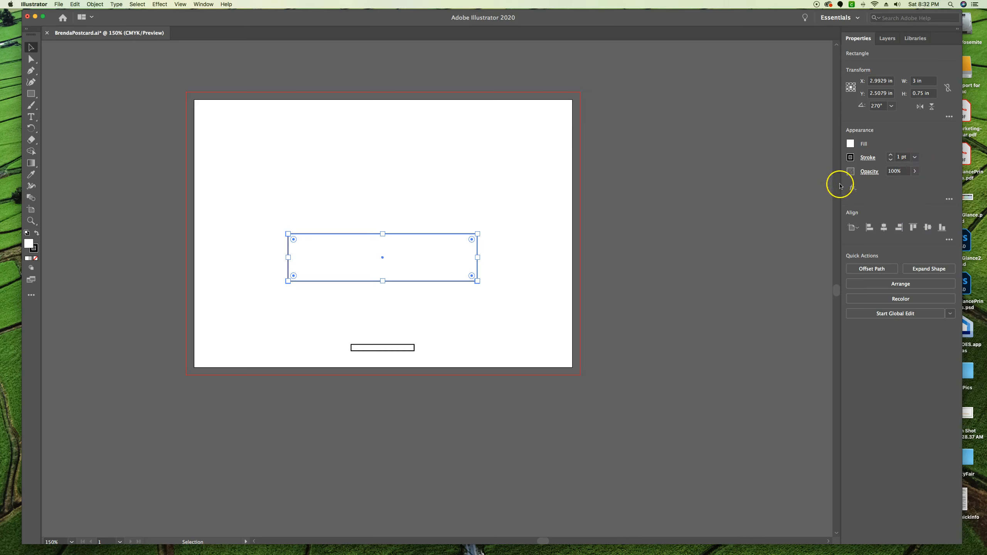
# Fill the large rectangle with a grey-brown colour swatch
pyautogui.click(850, 144)
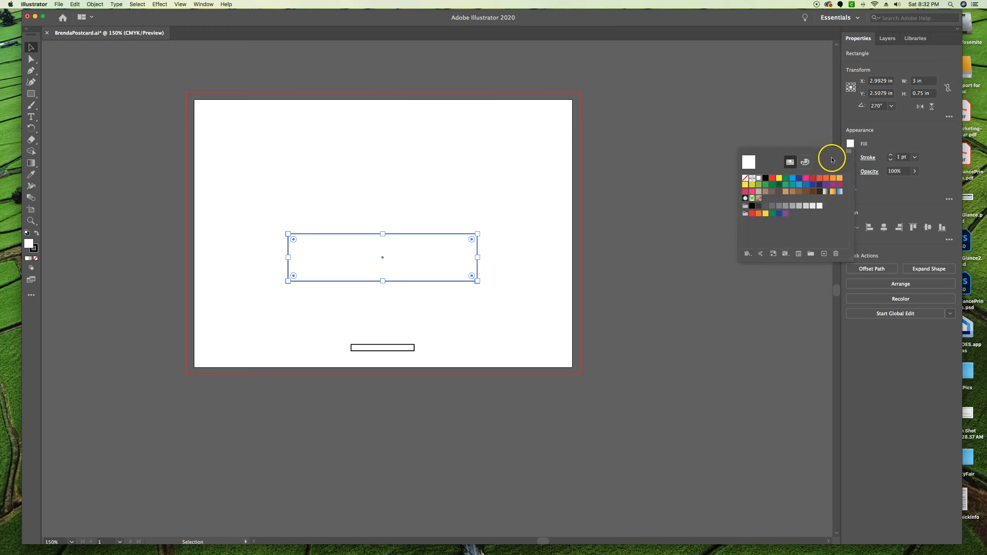
pyautogui.click(805, 163)
pyautogui.click(790, 164)
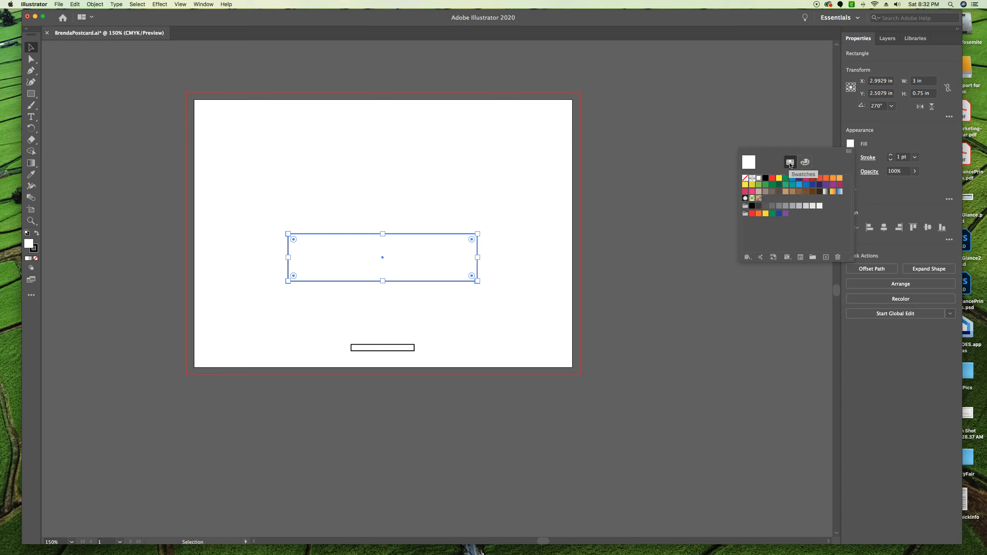
pyautogui.click(800, 195)
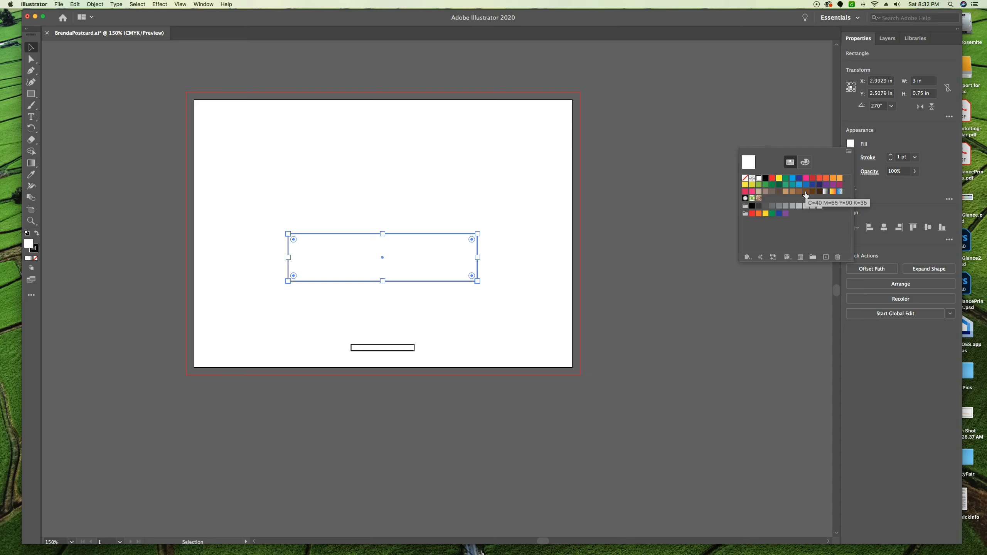
pyautogui.click(819, 195)
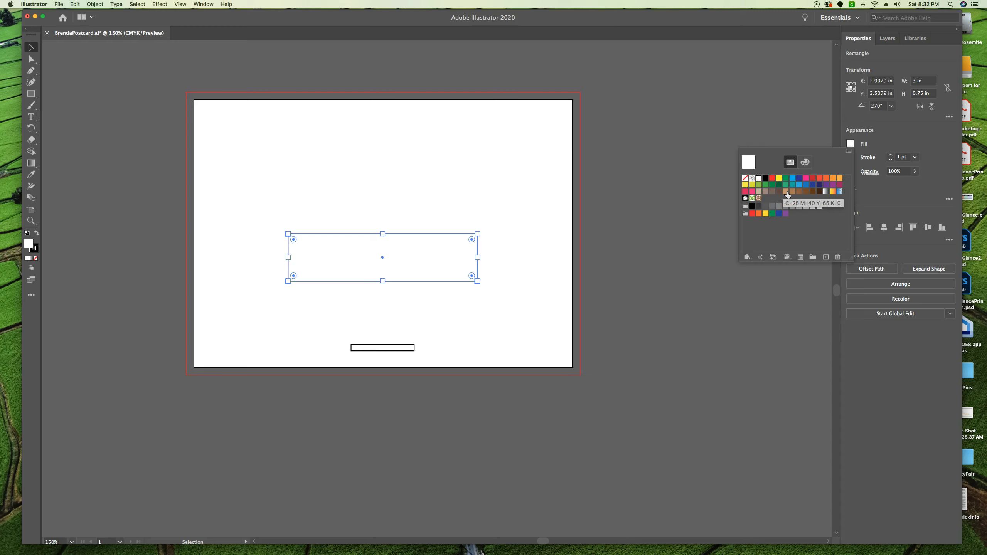
pyautogui.click(773, 194)
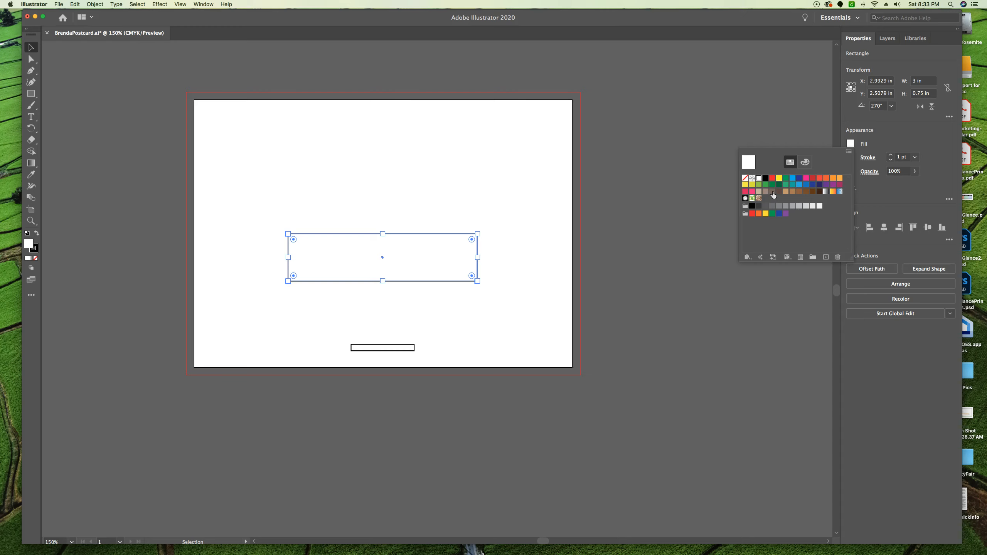
pyautogui.click(772, 192)
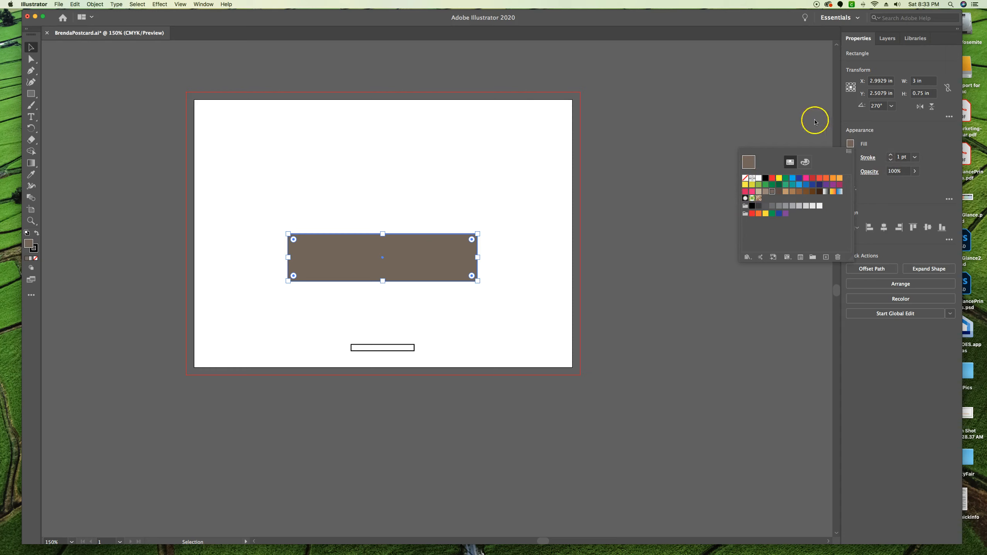
pyautogui.click(780, 114)
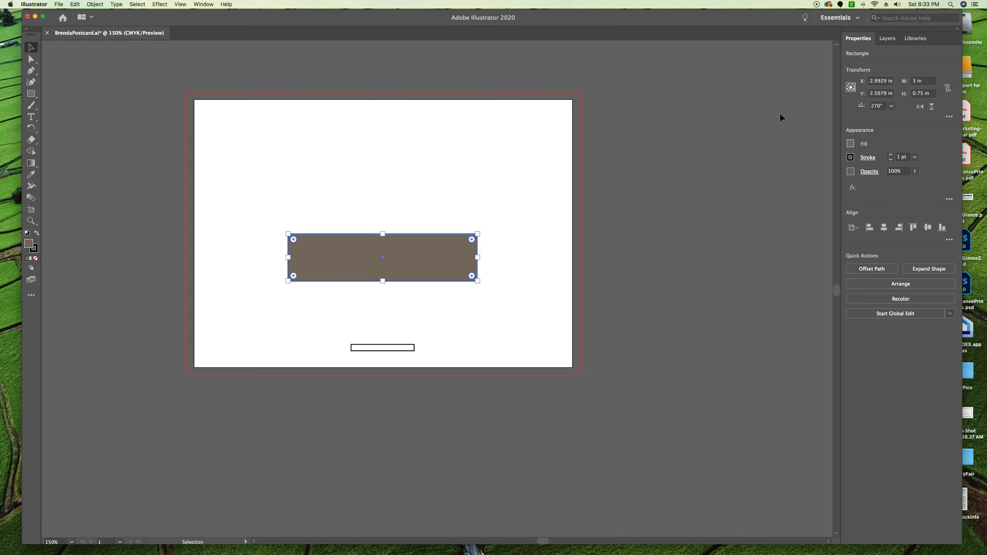
# Remove the stroke from the large grey-brown rectangle by setting it to None, and deselect the rectangle
pyautogui.hscroll(-5, 779, 113)
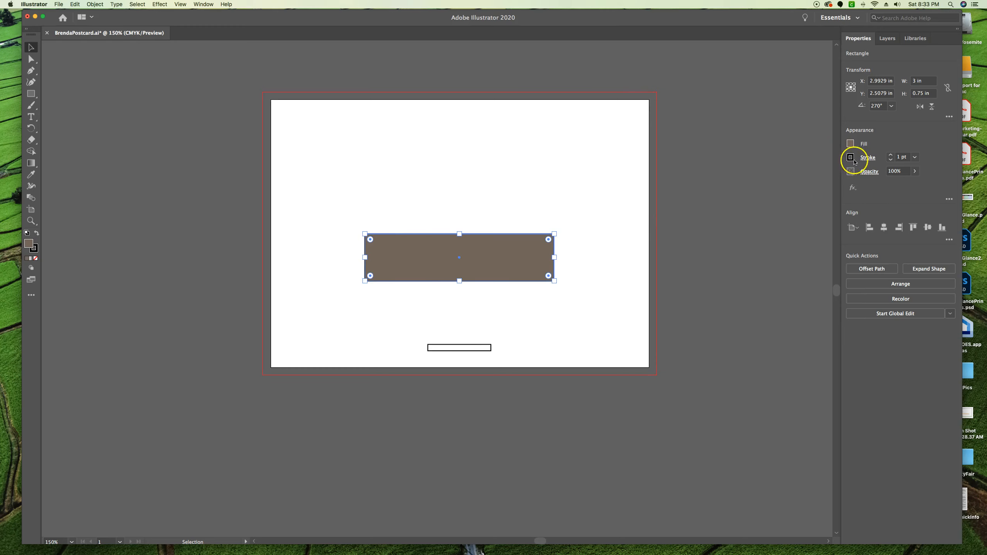
pyautogui.click(850, 157)
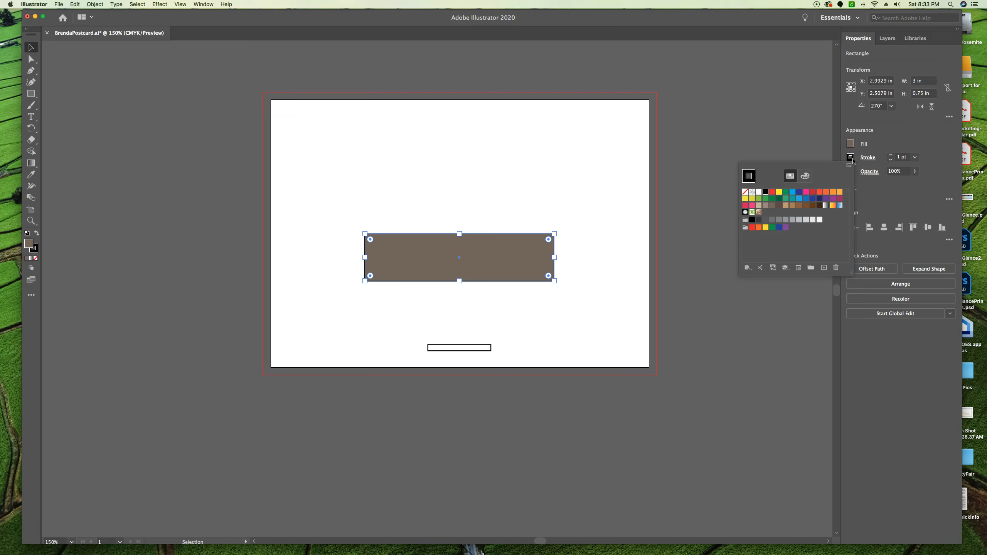
pyautogui.click(745, 192)
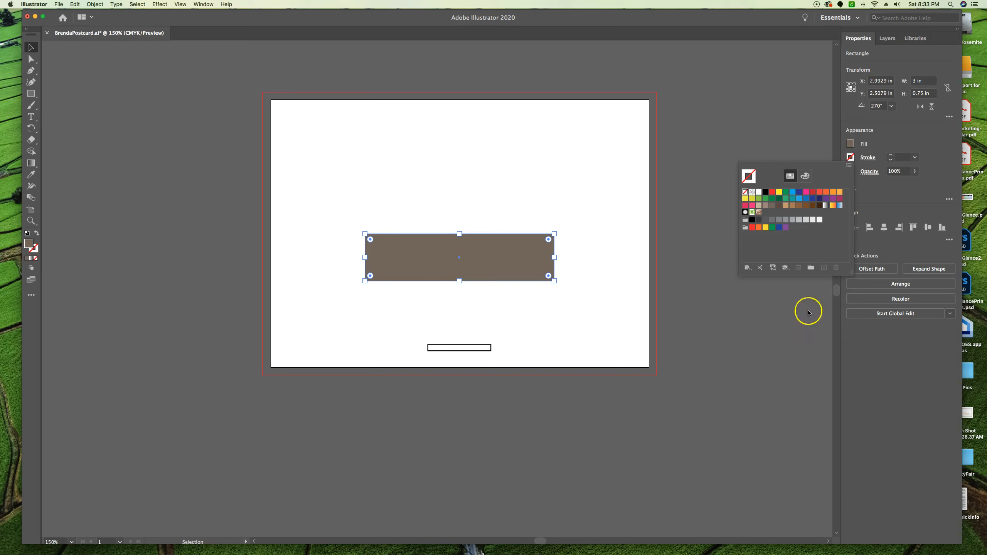
pyautogui.click(767, 359)
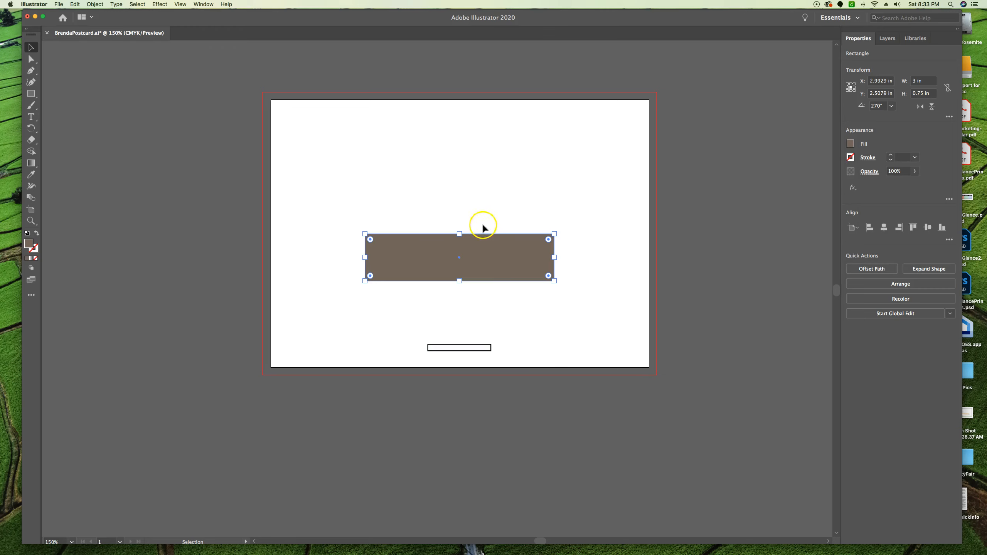
pyautogui.click(598, 151)
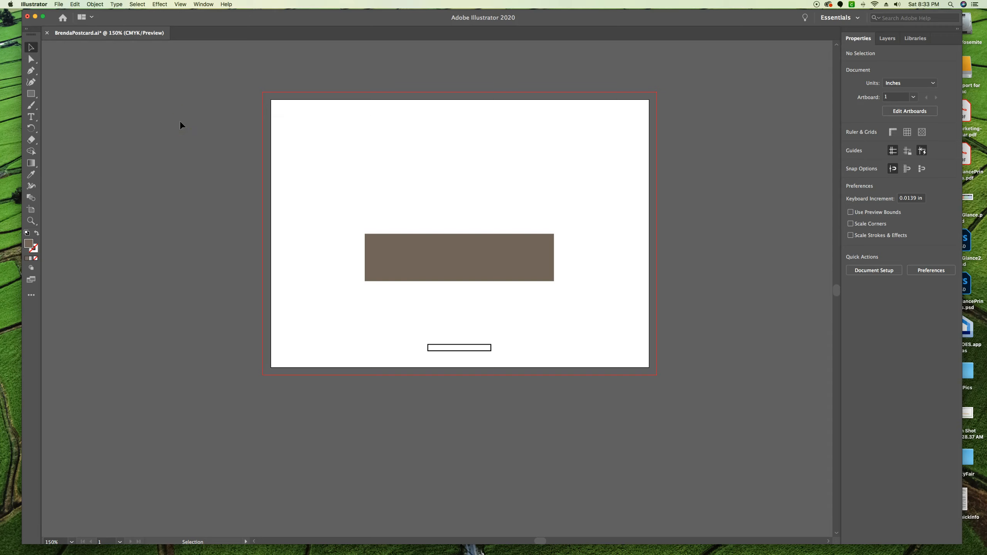
# Save the document as a new Adobe Illustrator file in Lesson03, appending 90 to its current name and keeping the default Illustrator 2020 options
pyautogui.click(59, 4)
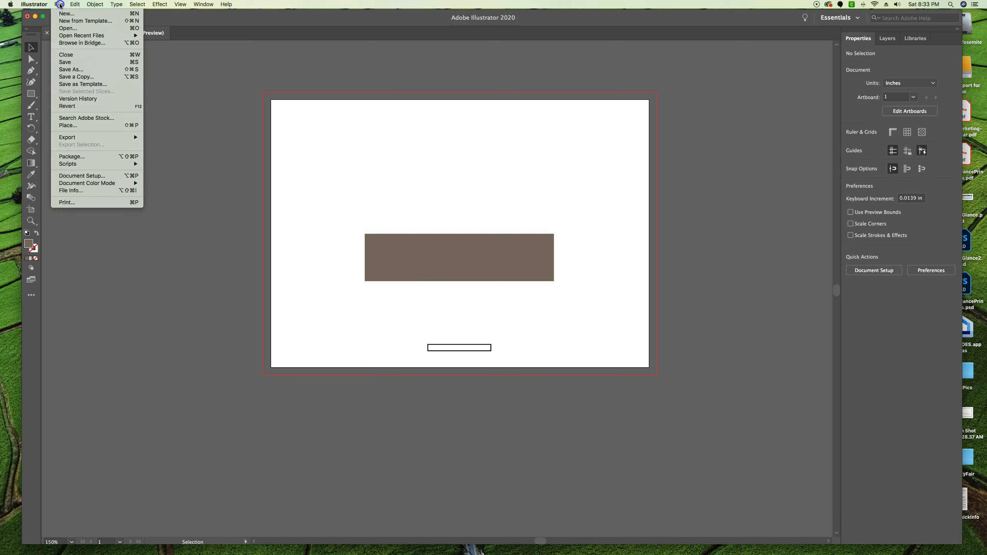
pyautogui.click(77, 70)
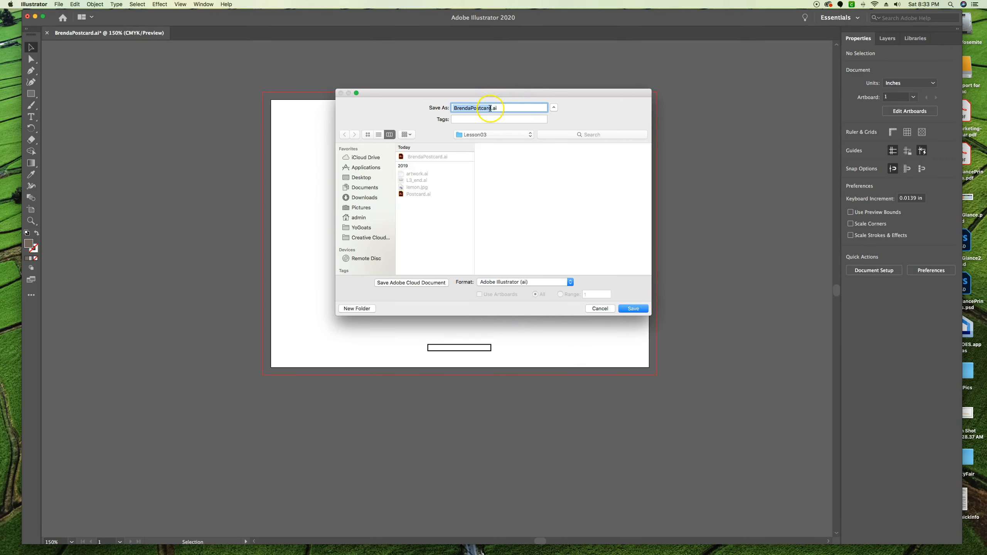
pyautogui.click(492, 107)
pyautogui.write('90')
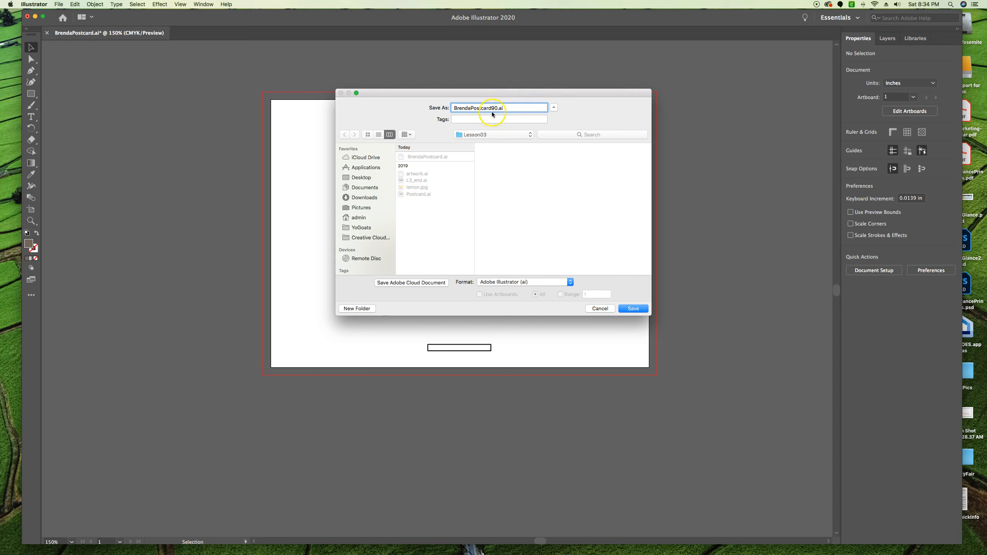
pyautogui.click(633, 309)
pyautogui.click(618, 361)
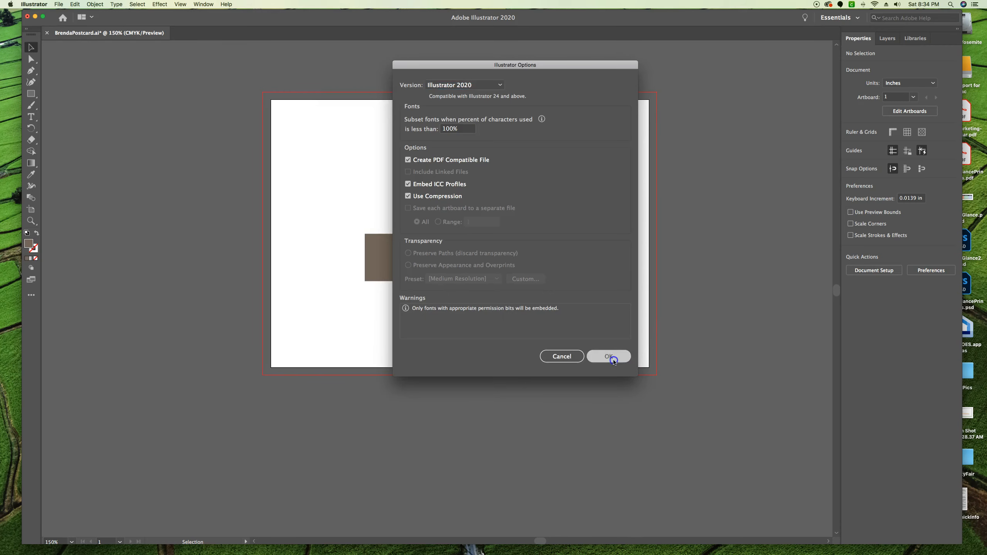